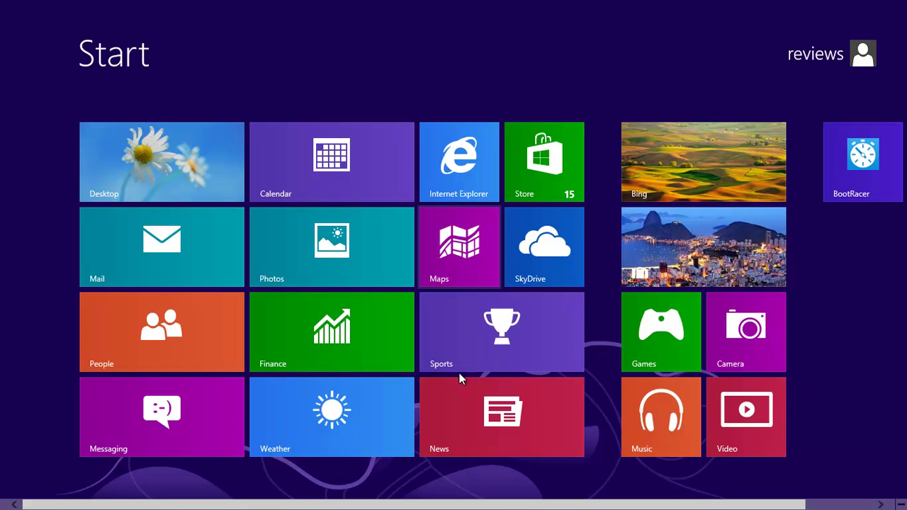
- Switch from the Start screen to the desktop, back to the Start screen, and to the desktop again
left_click(188, 168)
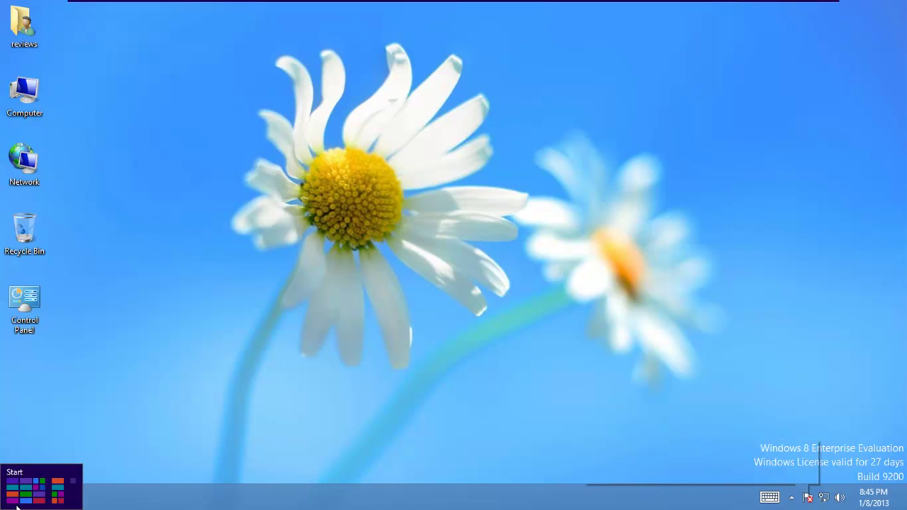
left_click(7, 504)
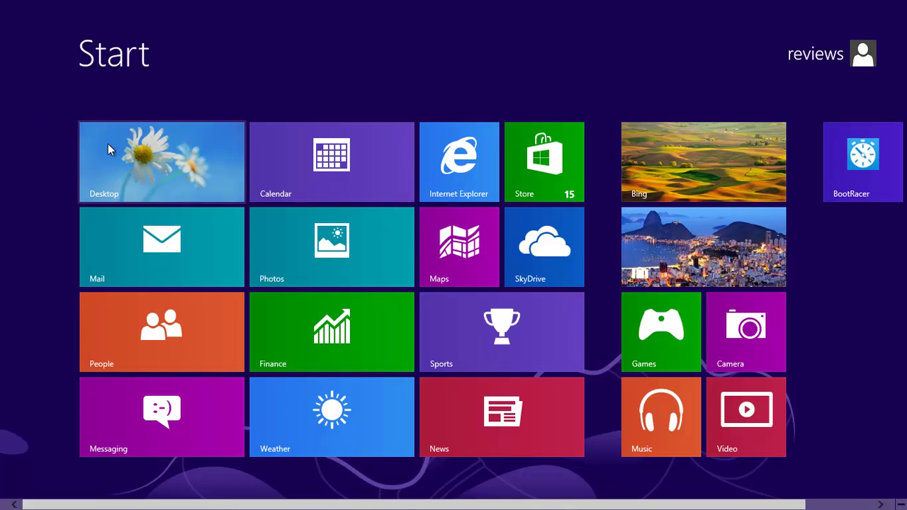
left_click(139, 158)
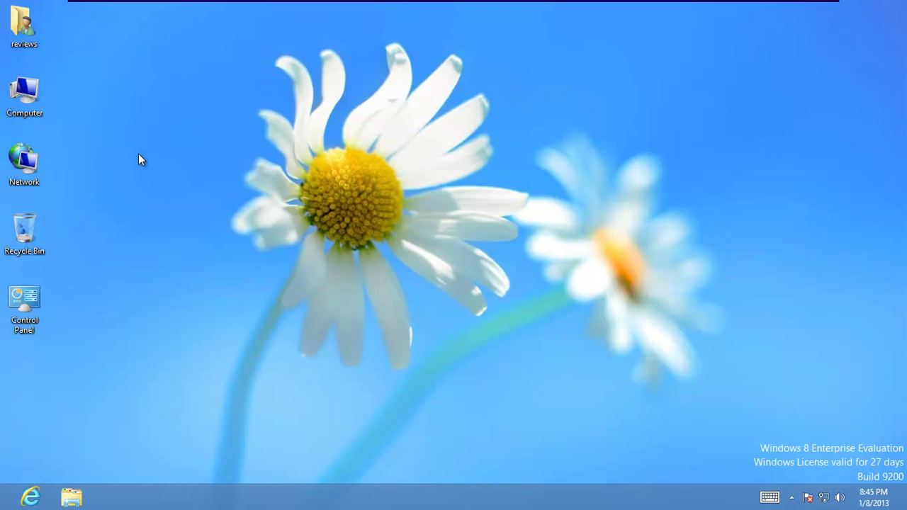
- Open Internet Explorer from the desktop in a maximized window and go to google.com
left_click(31, 497)
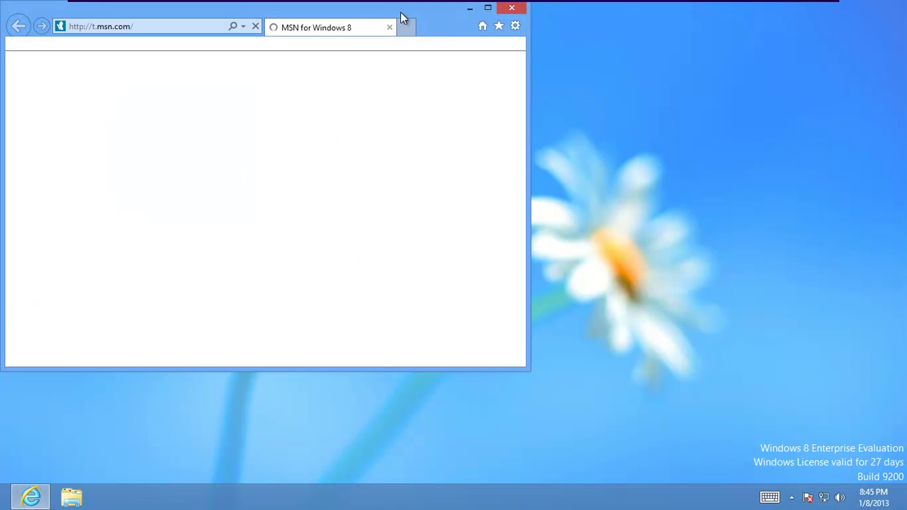
left_click(488, 9)
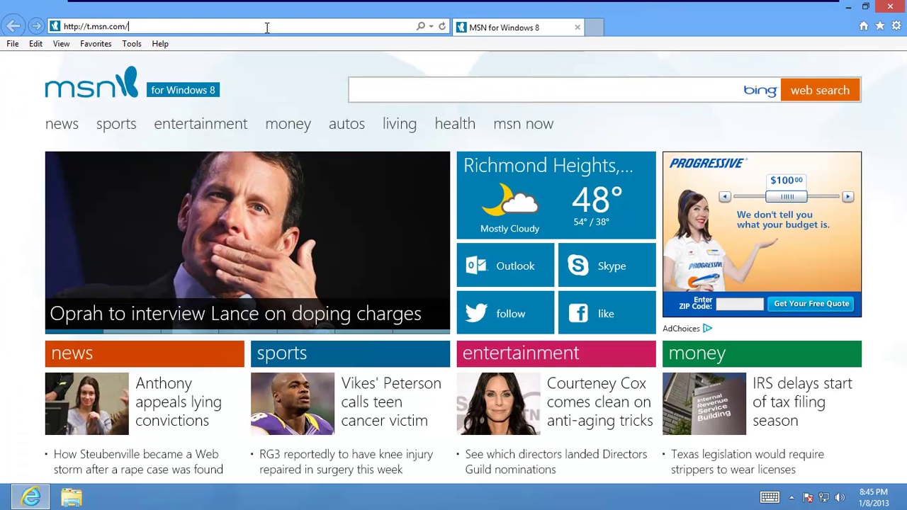
left_click(266, 27)
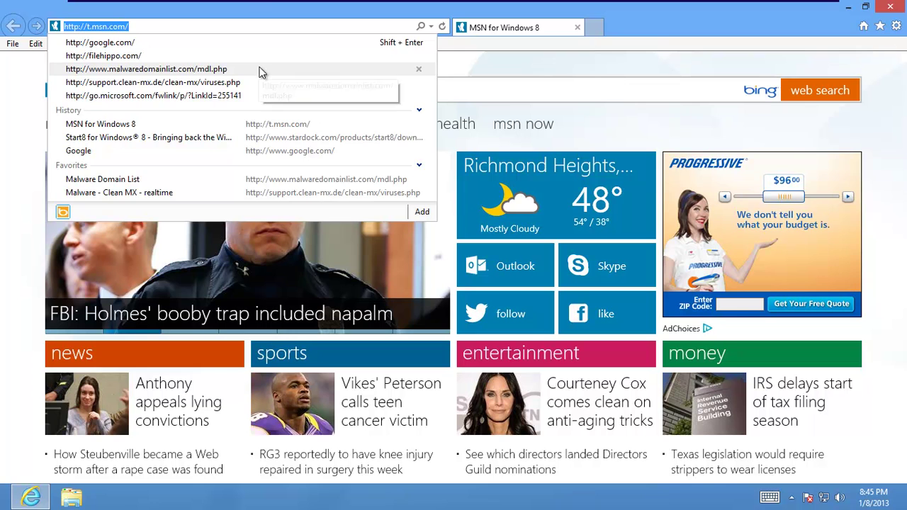
type("google.com/")
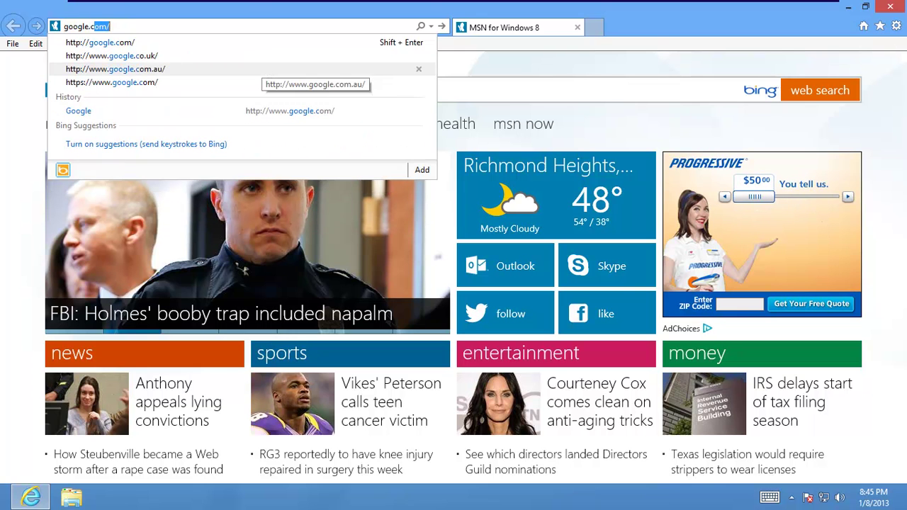
key("Return")
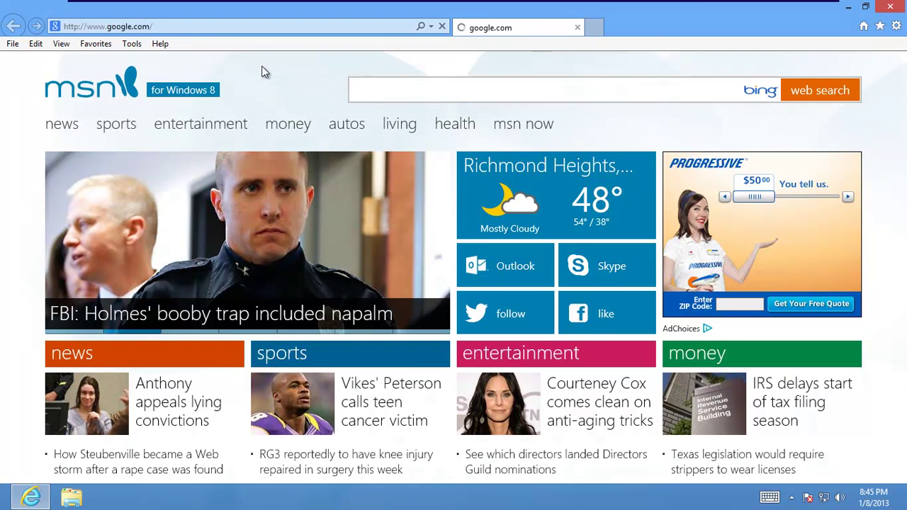
- Search Google for "start8" and open Stardock's Start8 product page
type("s")
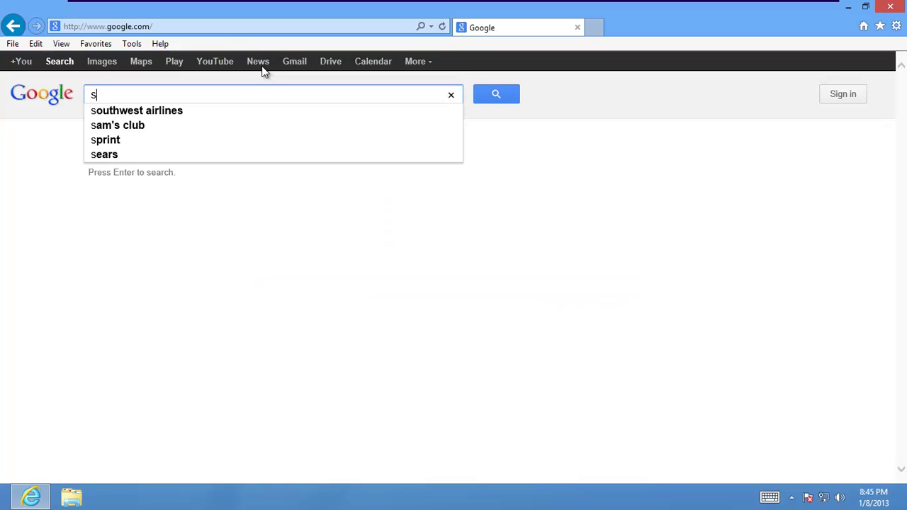
type("tart7")
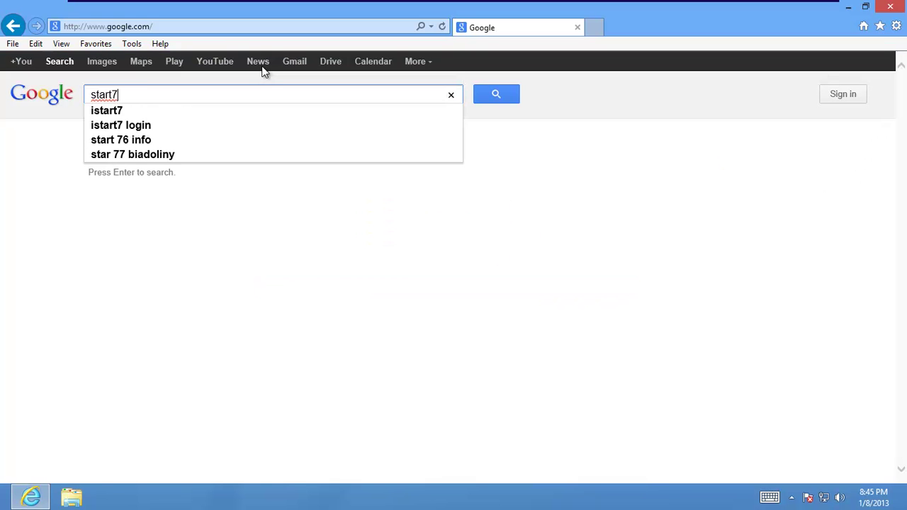
key("BackSpace")
type("8")
key("Return")
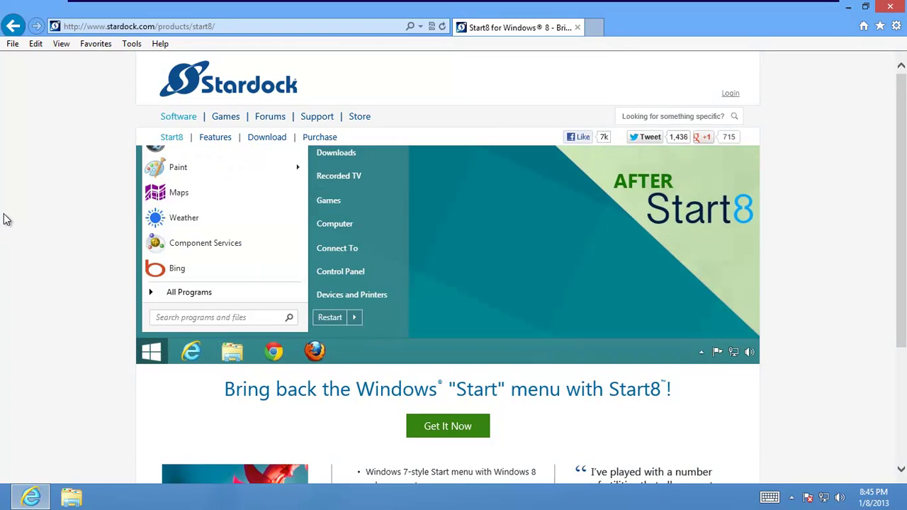
- Review the Start8 product page and the feature and price comparison on its Purchase page, and minimize the browser
scroll(64, 210, "down", 3)
scroll(65, 210, "up", 3)
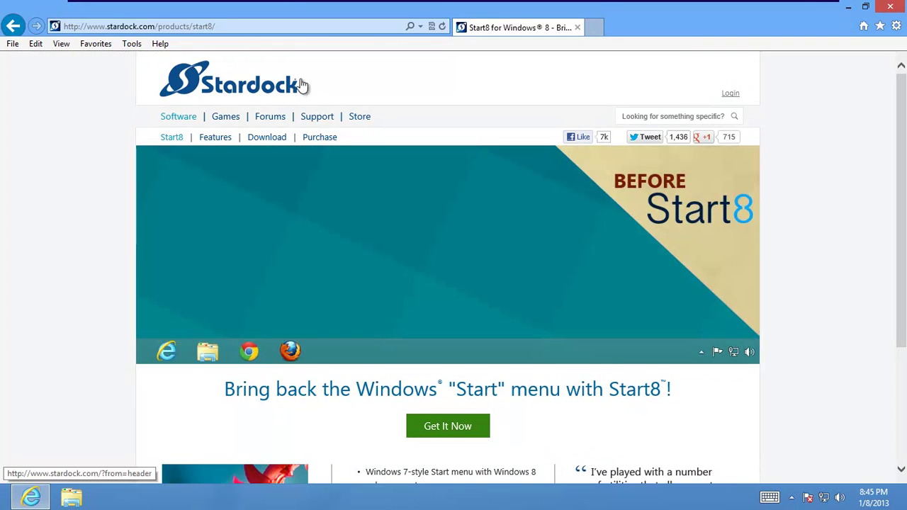
left_click(320, 138)
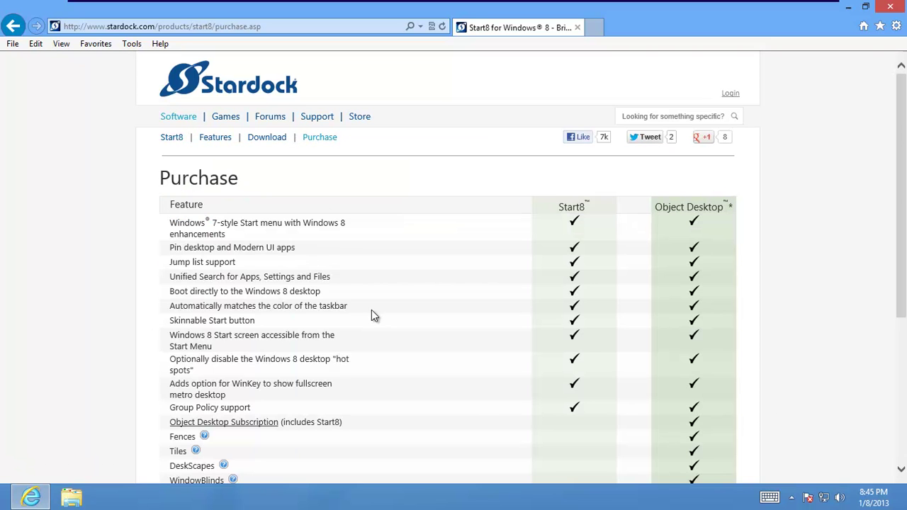
scroll(374, 316, "down", 3)
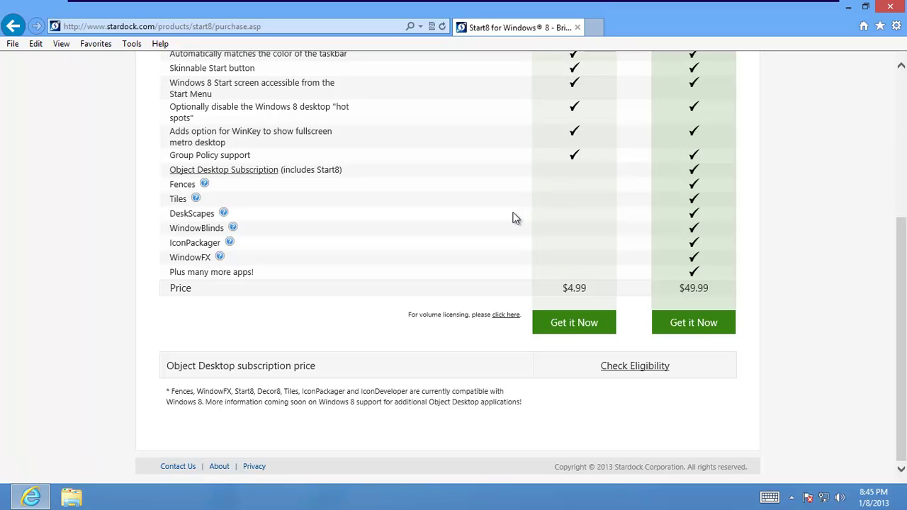
left_click(870, 8)
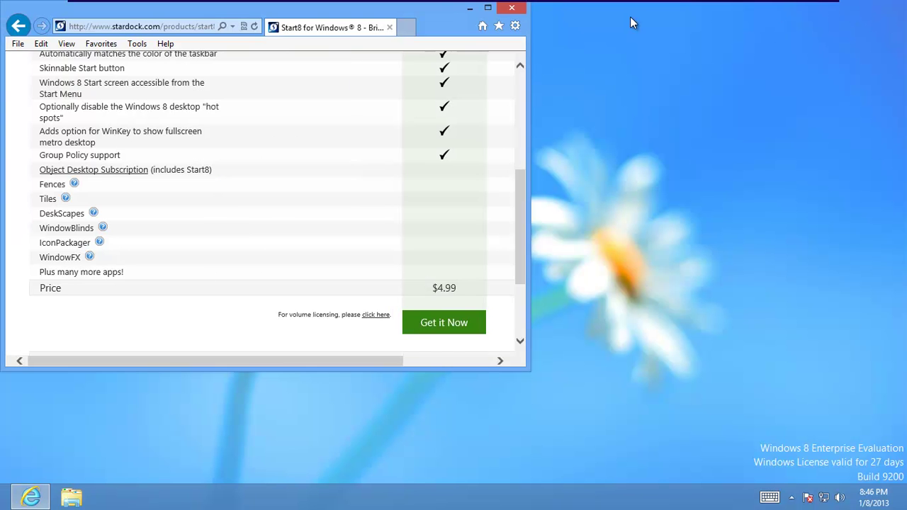
left_click(471, 9)
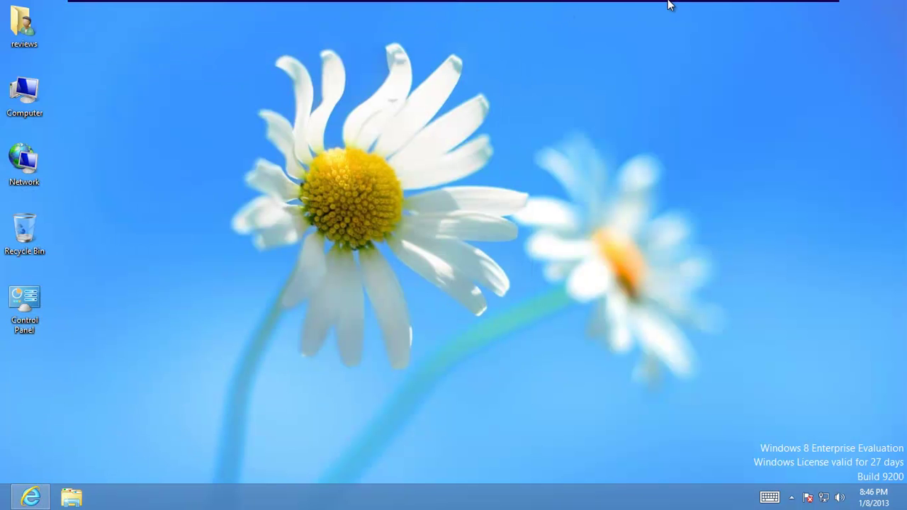
- Copy the Start8-1.03 setup file from the host desktop to the full-screen Windows 8 virtual machine and place it beside the Recycle Bin
mouse_move(678, 6)
left_click(806, 11)
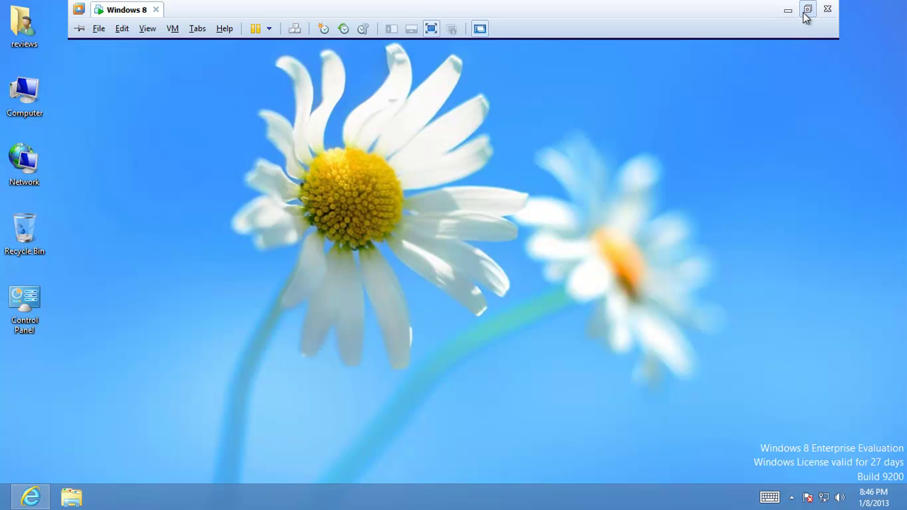
left_click_drag(44, 8, 323, 34)
left_click_drag(457, 147, 581, 205)
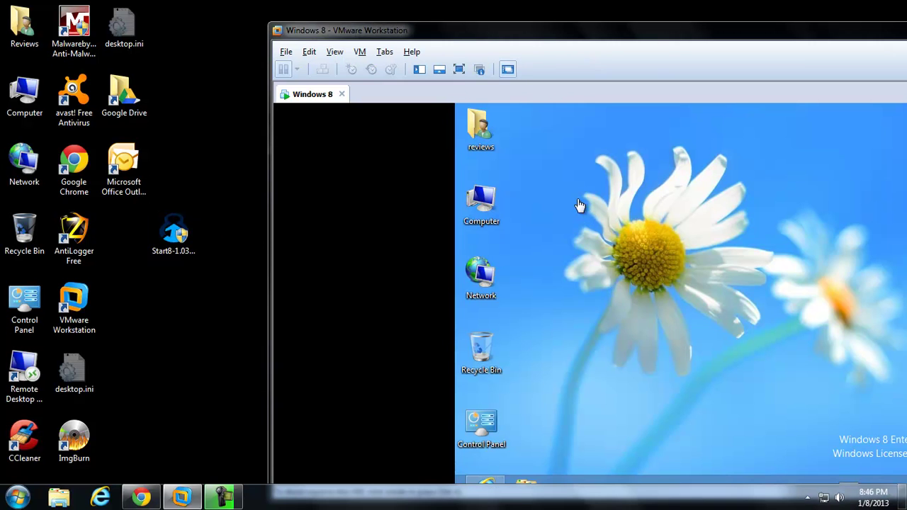
left_click(459, 69)
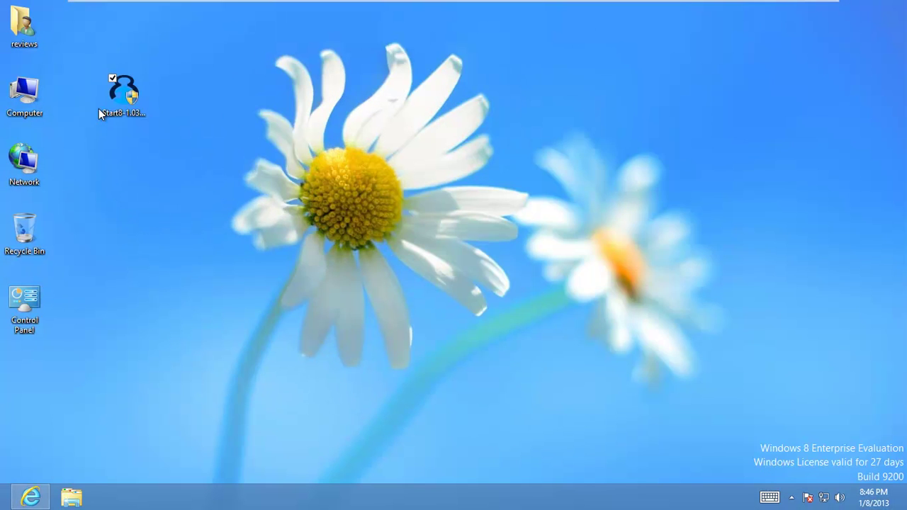
left_click_drag(132, 101, 87, 240)
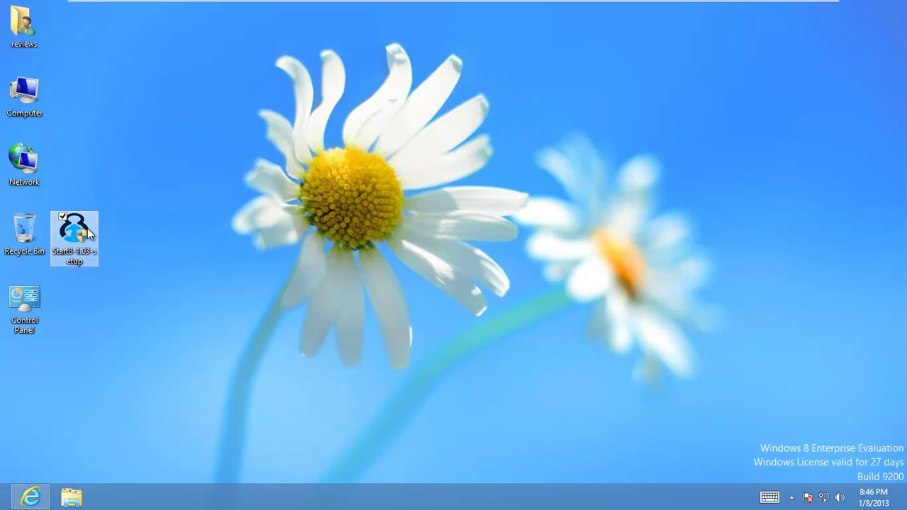
- Run the Start8-1.03 setup file as administrator and allow it to make changes to the computer
right_click(88, 230)
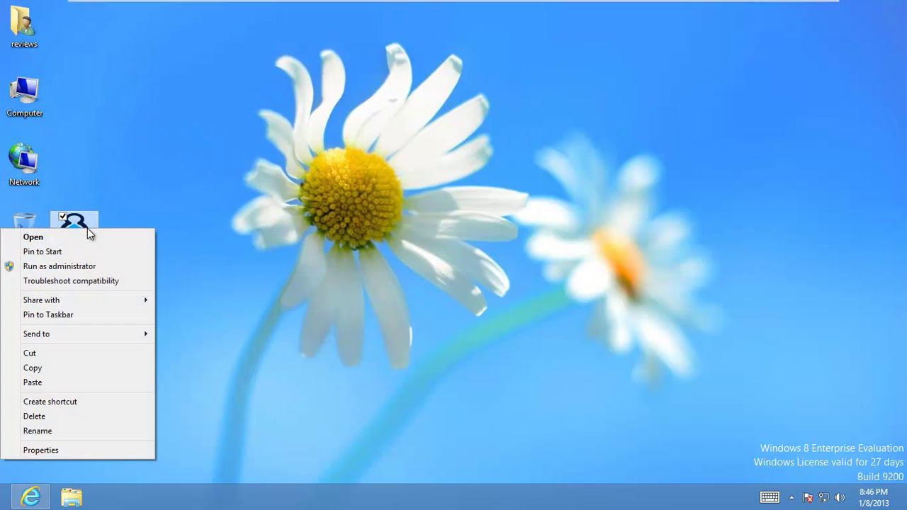
left_click(83, 266)
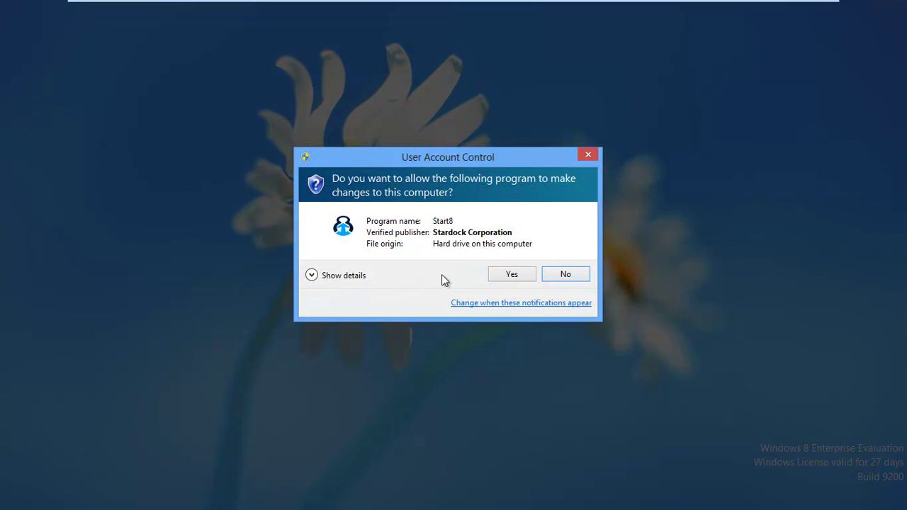
left_click(510, 274)
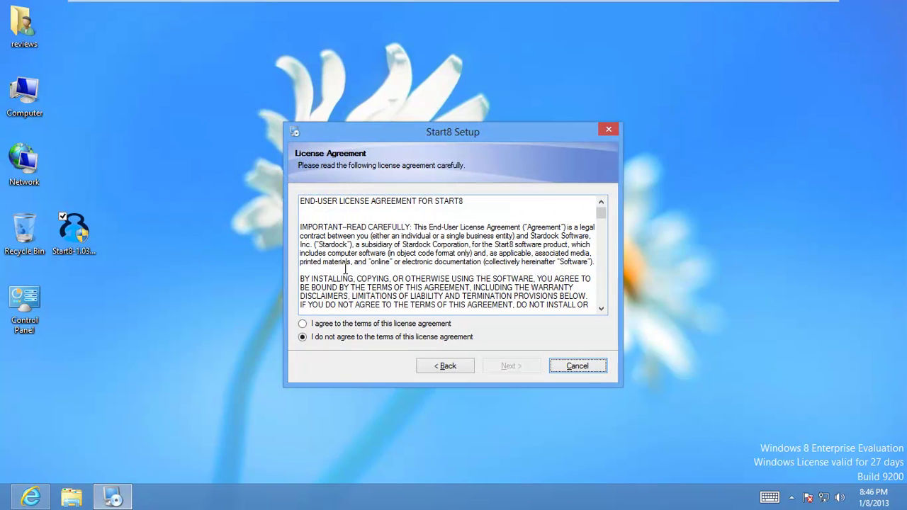
- Accept the license agreement and install Start8 to C:\Program Files\Stardock\Start8
left_click(356, 323)
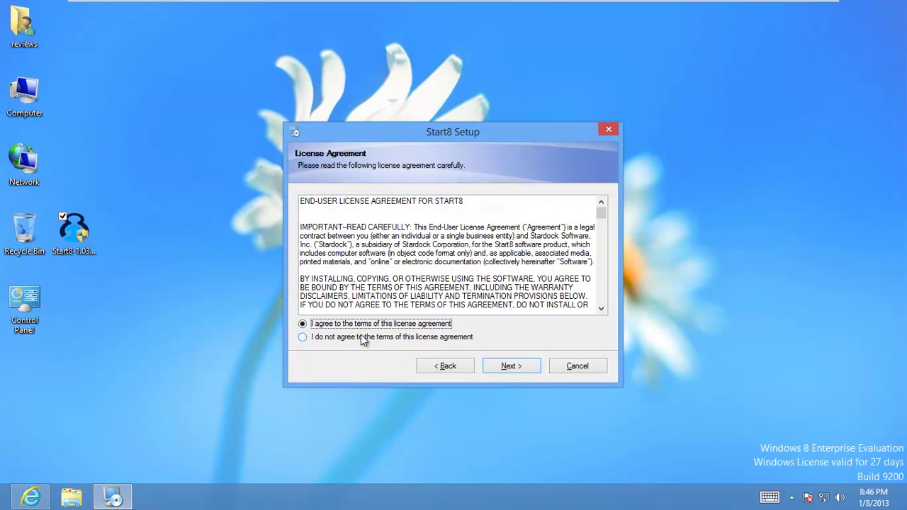
left_click(508, 368)
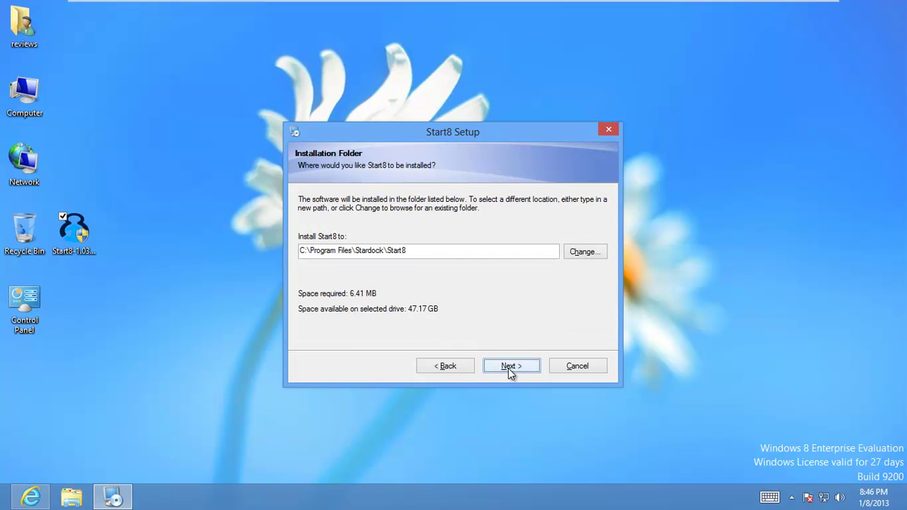
left_click(508, 368)
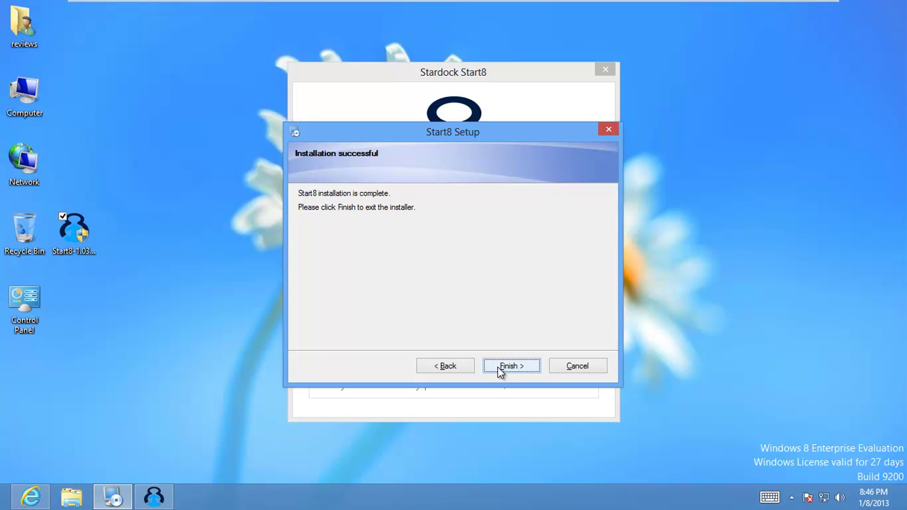
- Finish the installer and start the 30-day evaluation of Start8
left_click(494, 362)
left_click(511, 368)
left_click(510, 366)
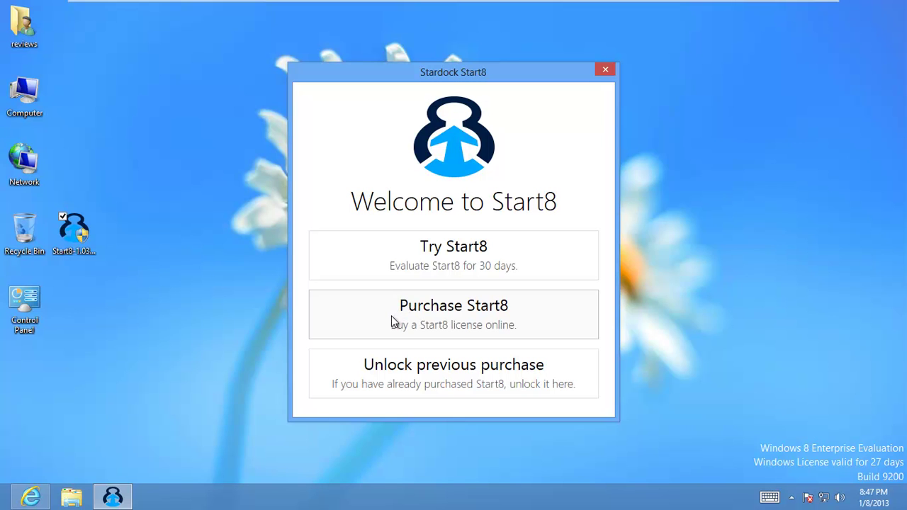
left_click(455, 262)
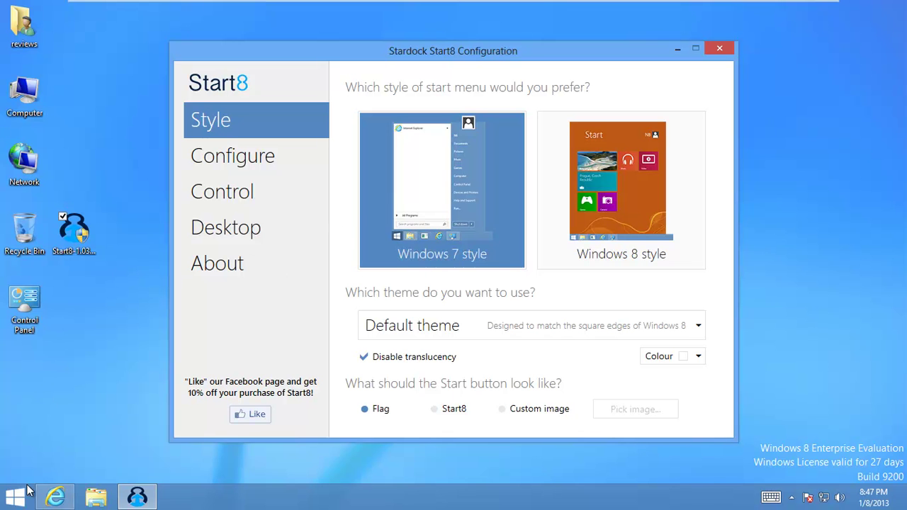
- Review the Configure, Control and Desktop settings of Start8, and close the configuration window
left_click(262, 170)
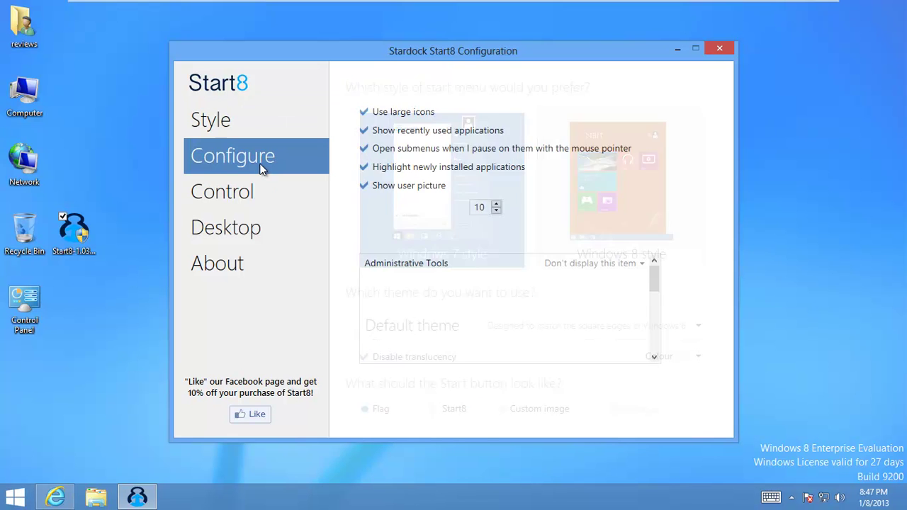
left_click(213, 190)
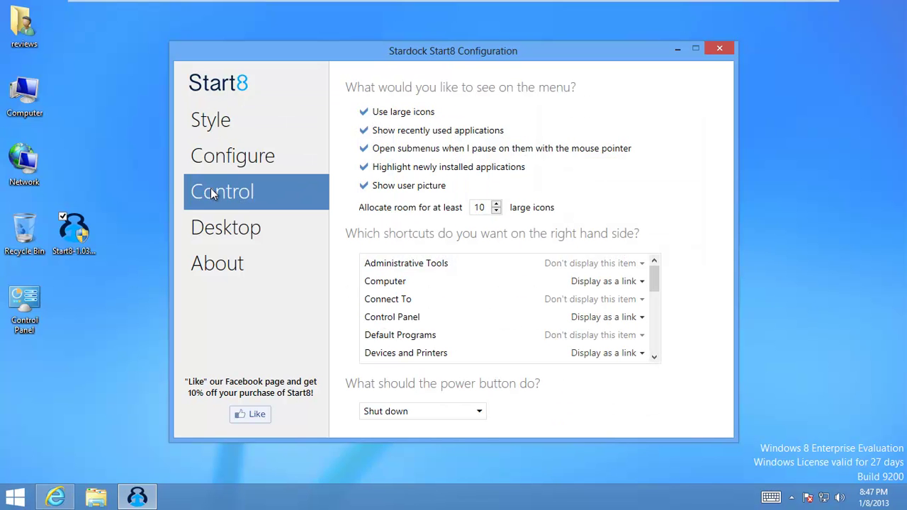
left_click(241, 230)
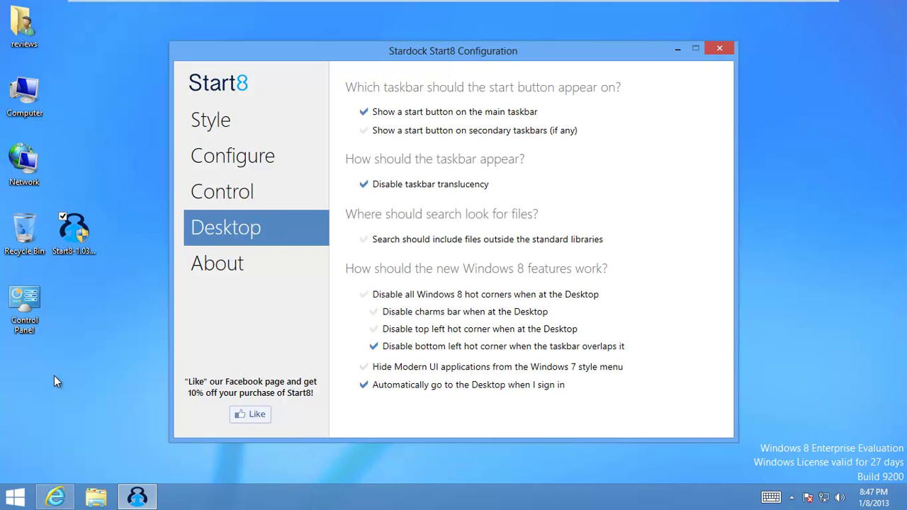
left_click(719, 50)
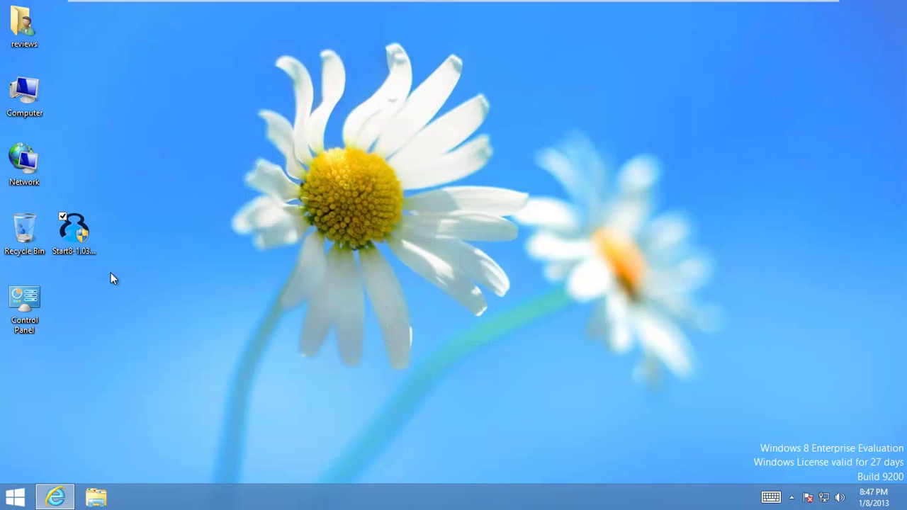
- Open the new Start menu, view its All Programs list, and close the menu
left_click(27, 496)
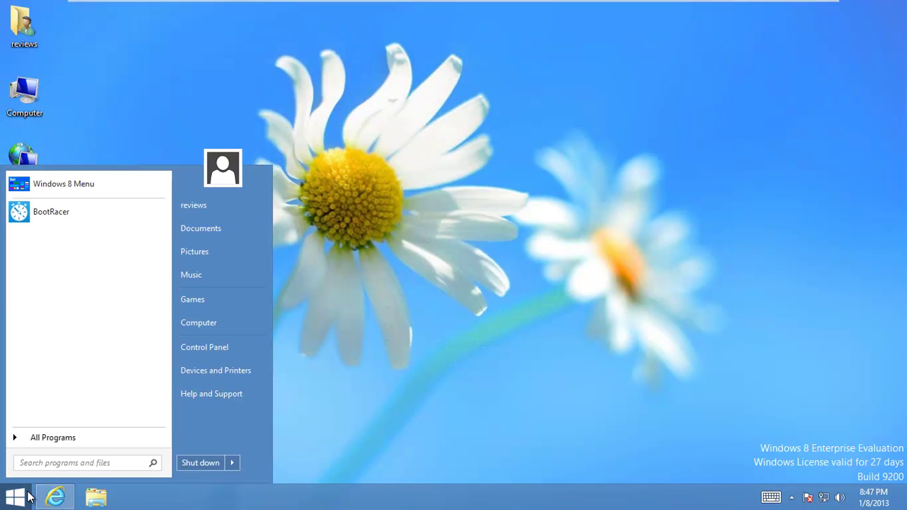
left_click(76, 440)
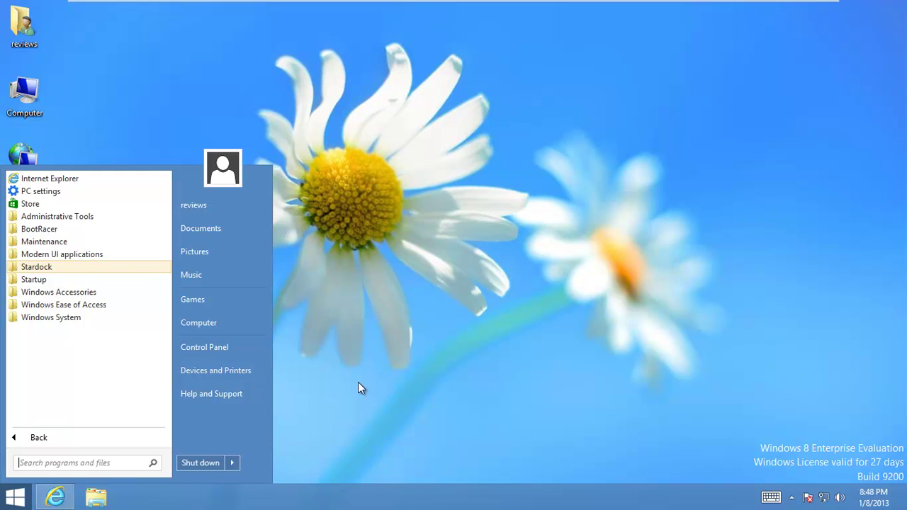
left_click(429, 383)
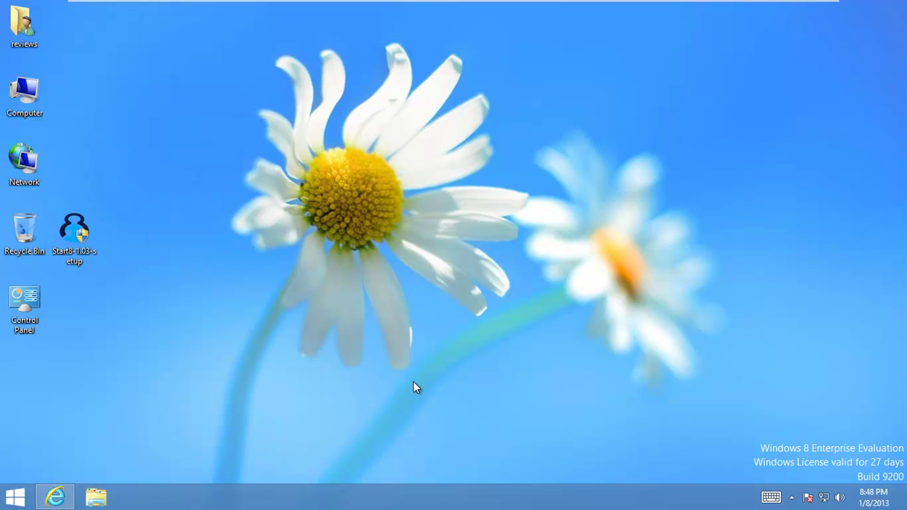
- Restart Windows 8 through the Start menu's power options and check the Start menu after the reboot
left_click(20, 500)
left_click(238, 463)
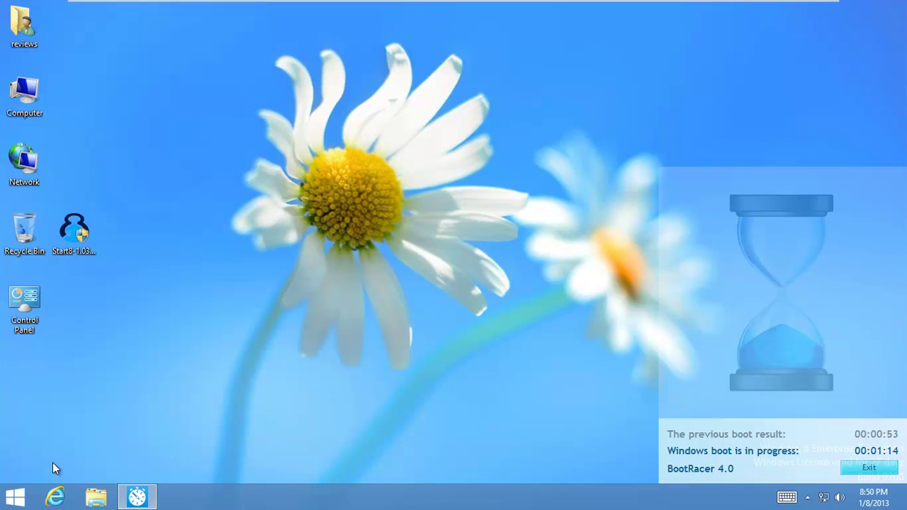
left_click(24, 499)
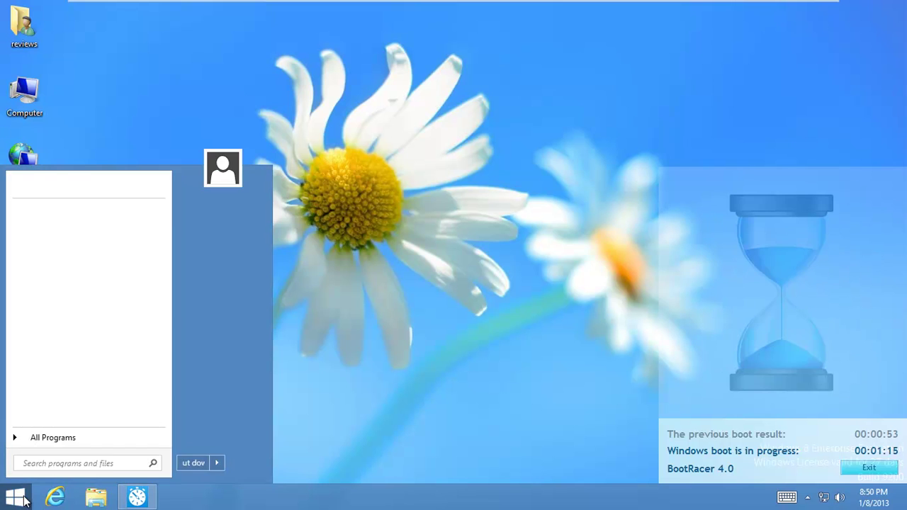
left_click(439, 272)
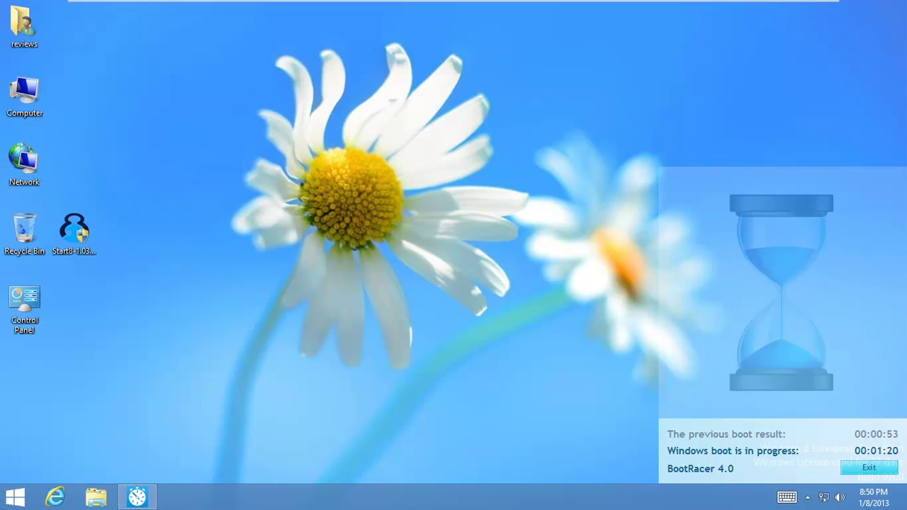
- Take the Windows 8 virtual machine out of full screen and maximize the VMware Workstation window
mouse_move(654, 3)
left_click(807, 9)
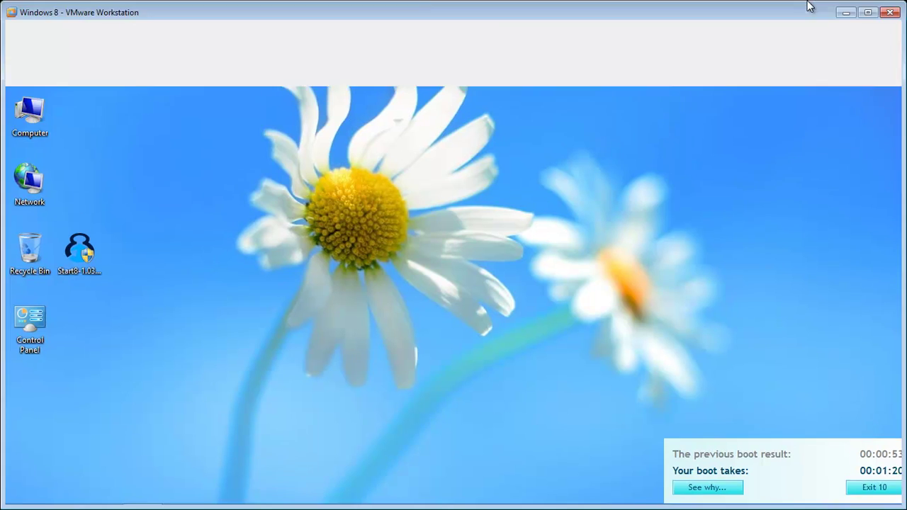
double_click(565, 3)
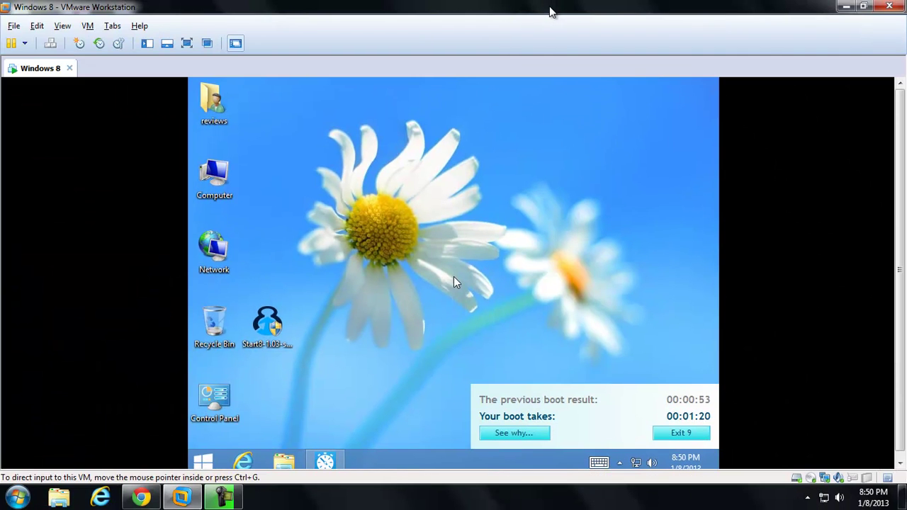